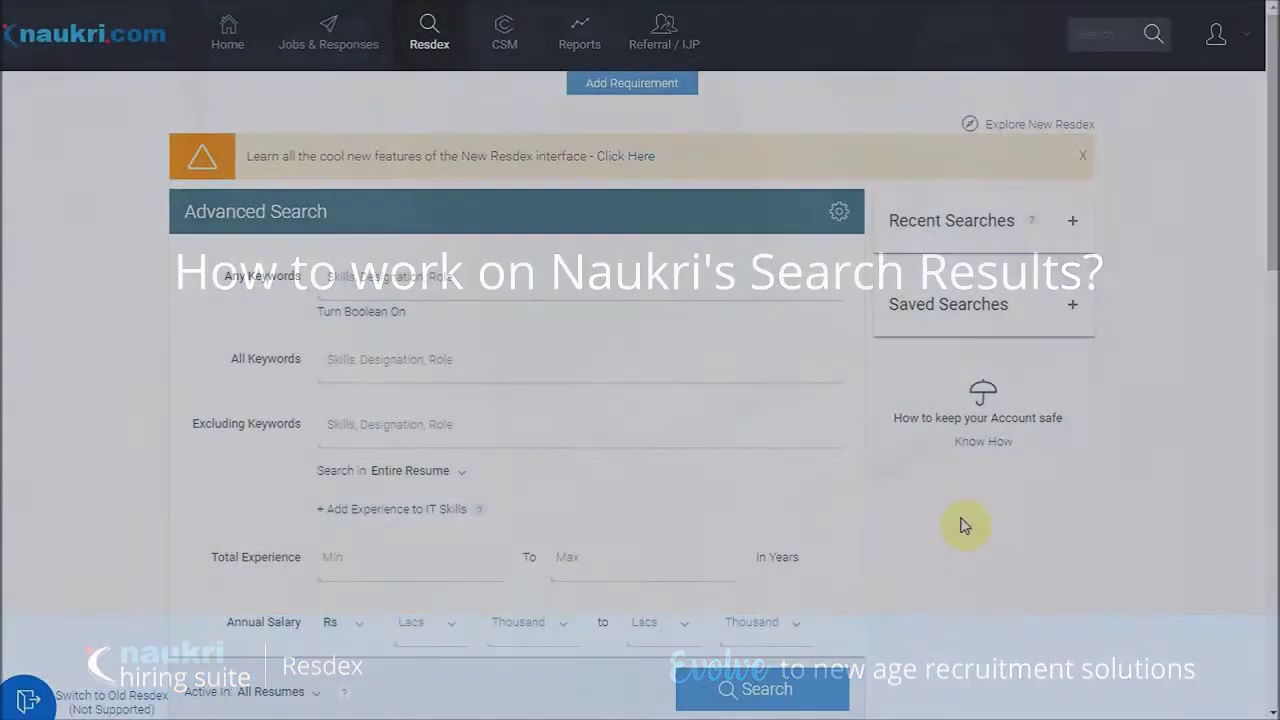
- Run the naukri.com / Info Edge India company search, listing 2,692 matching profiles
scroll(963, 525, down, 2)
scroll(963, 525, down, 1)
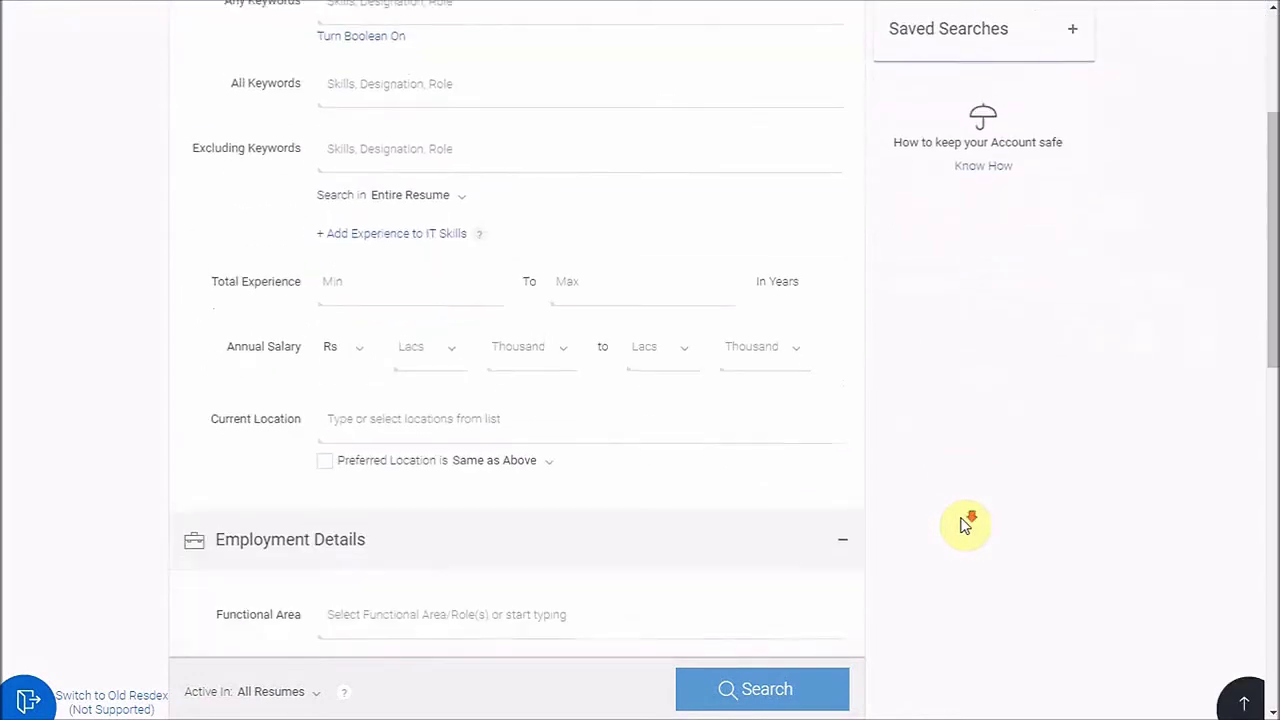
click(770, 705)
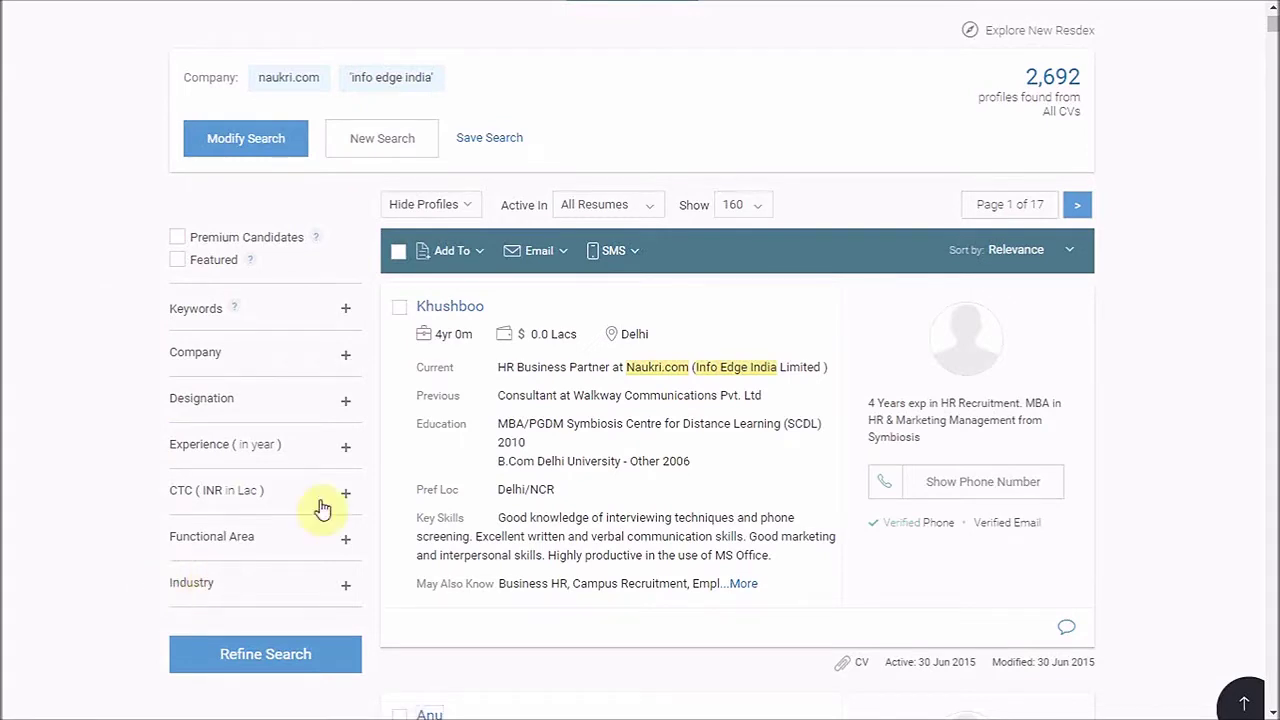
click(345, 318)
- Refine results with the telesales / 'tele marketing' keyword suggestion, leaving 159 profiles
click(287, 349)
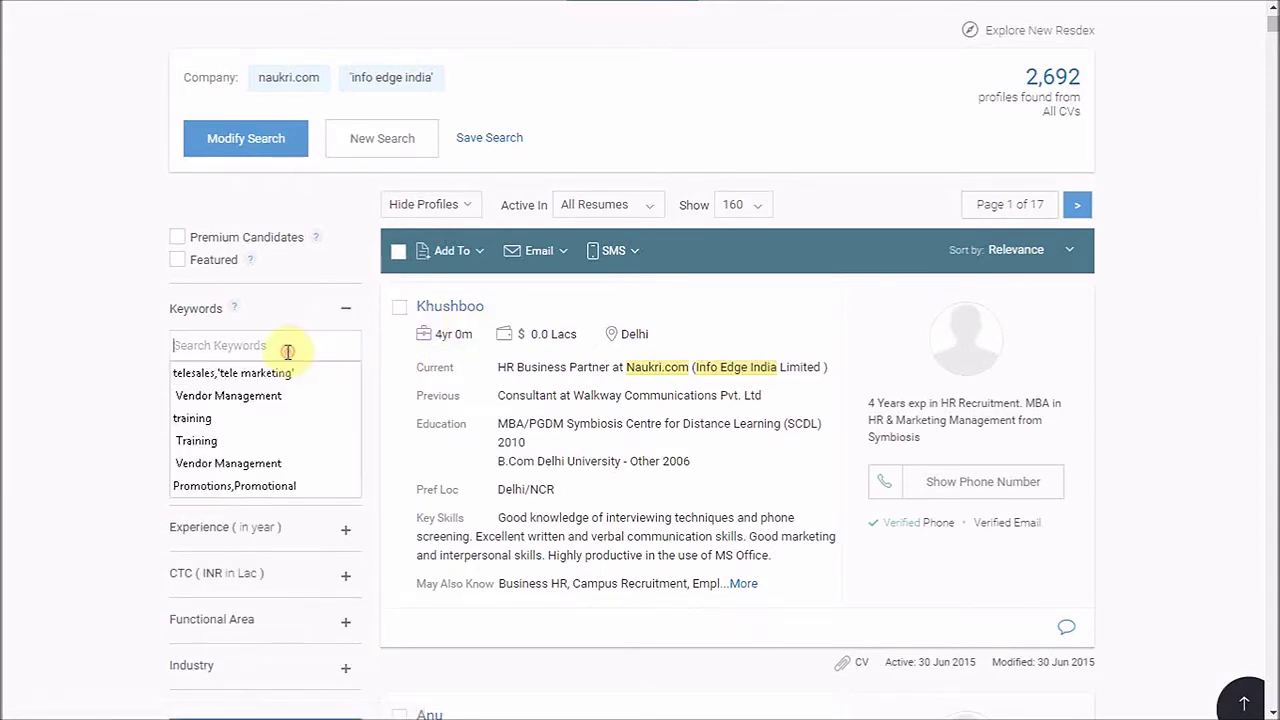
click(277, 372)
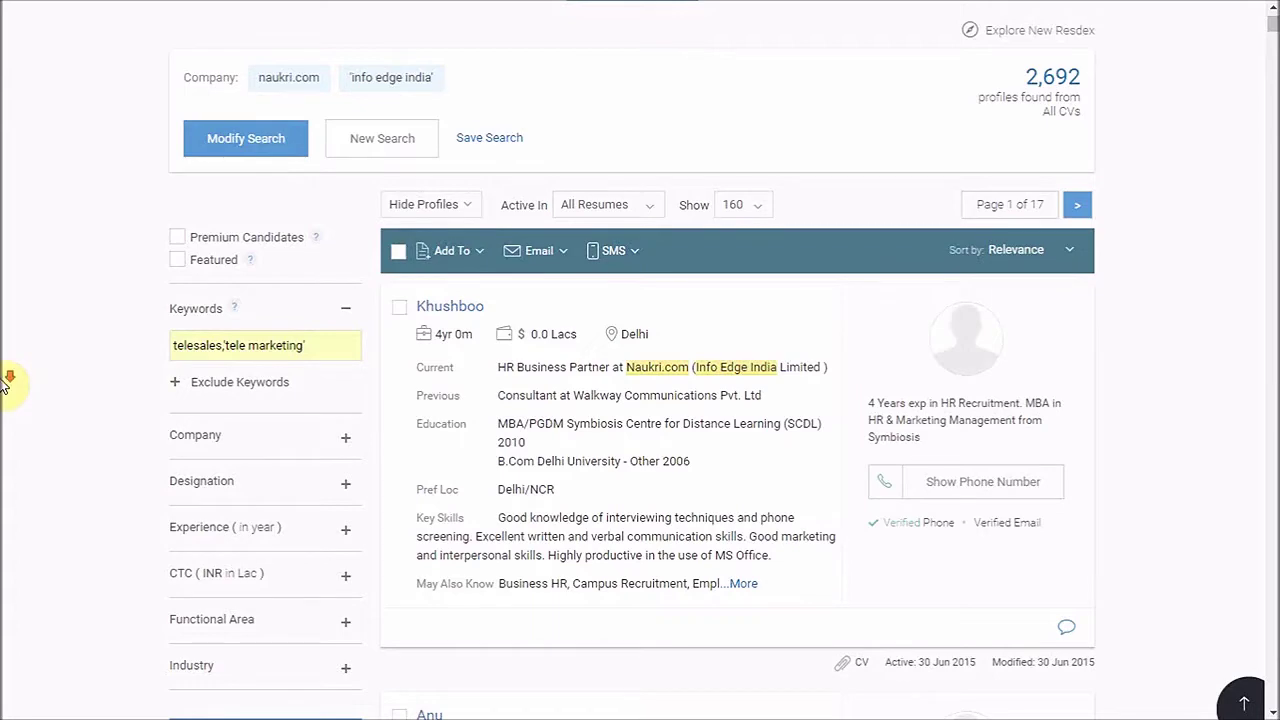
scroll(8, 380, down, 1)
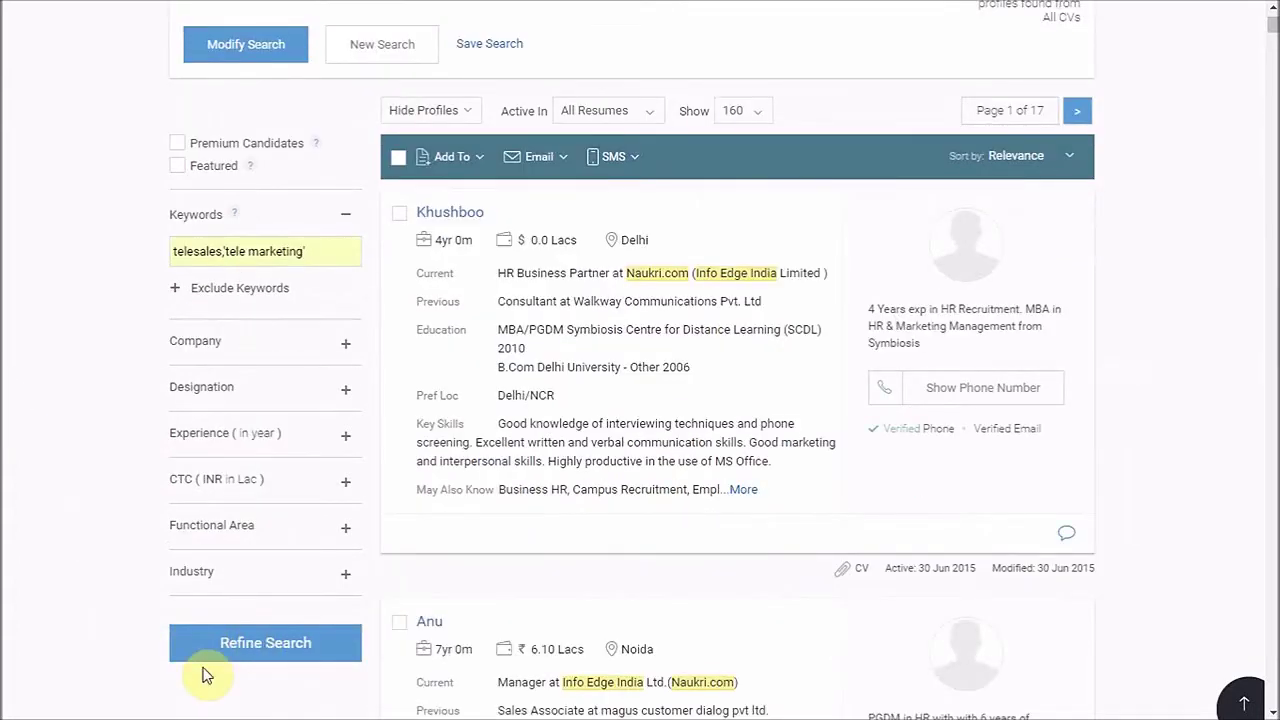
click(203, 668)
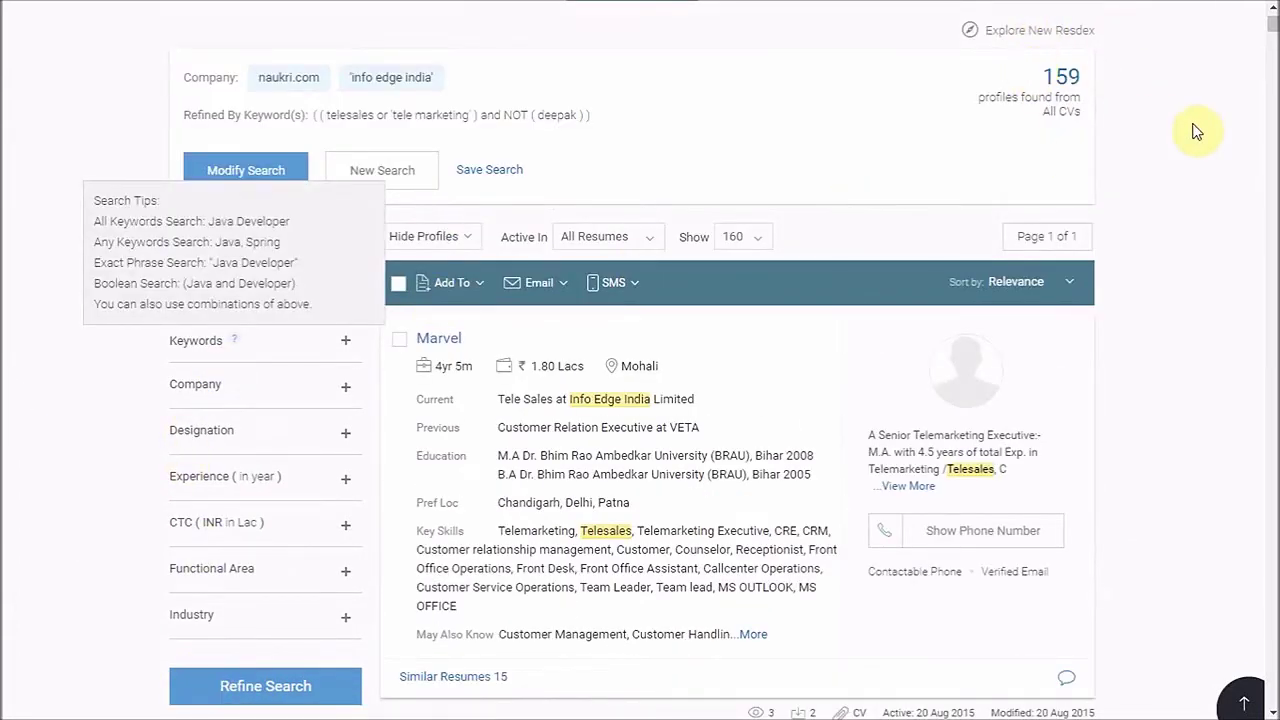
- Filter results by the Sales / Business Development functional area, including all its sub-areas
scroll(1197, 131, down, 2)
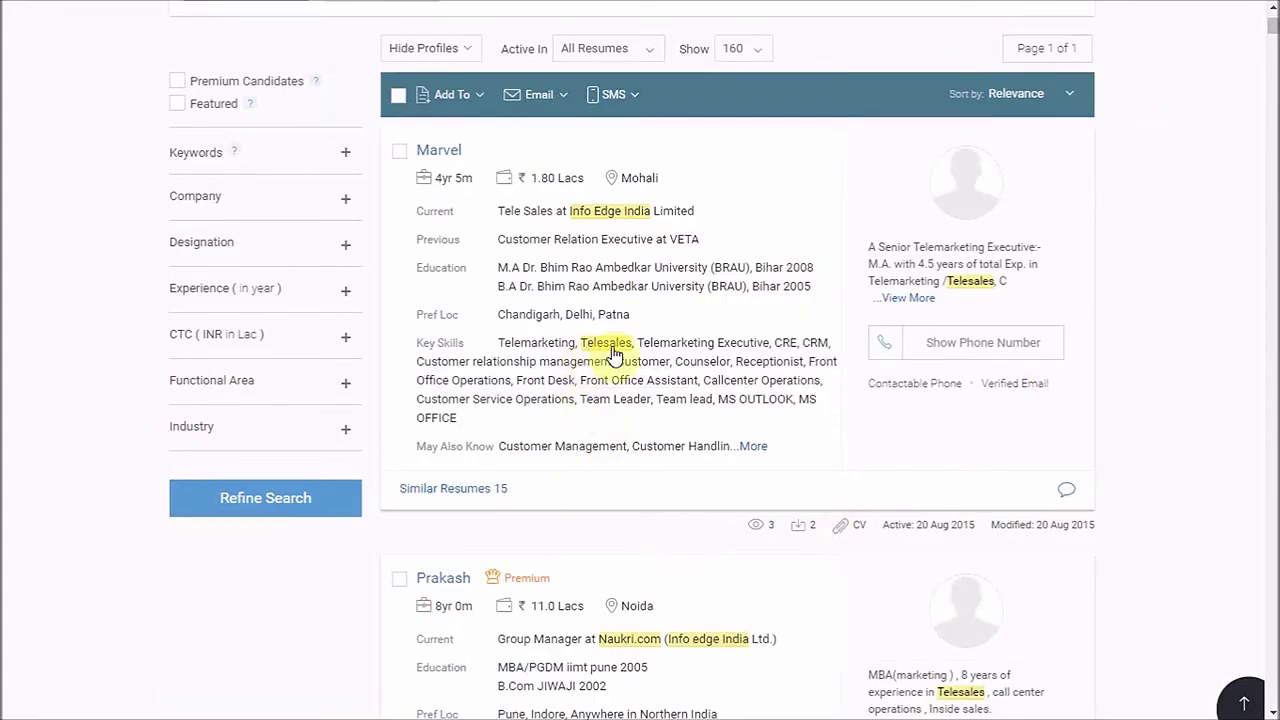
click(212, 380)
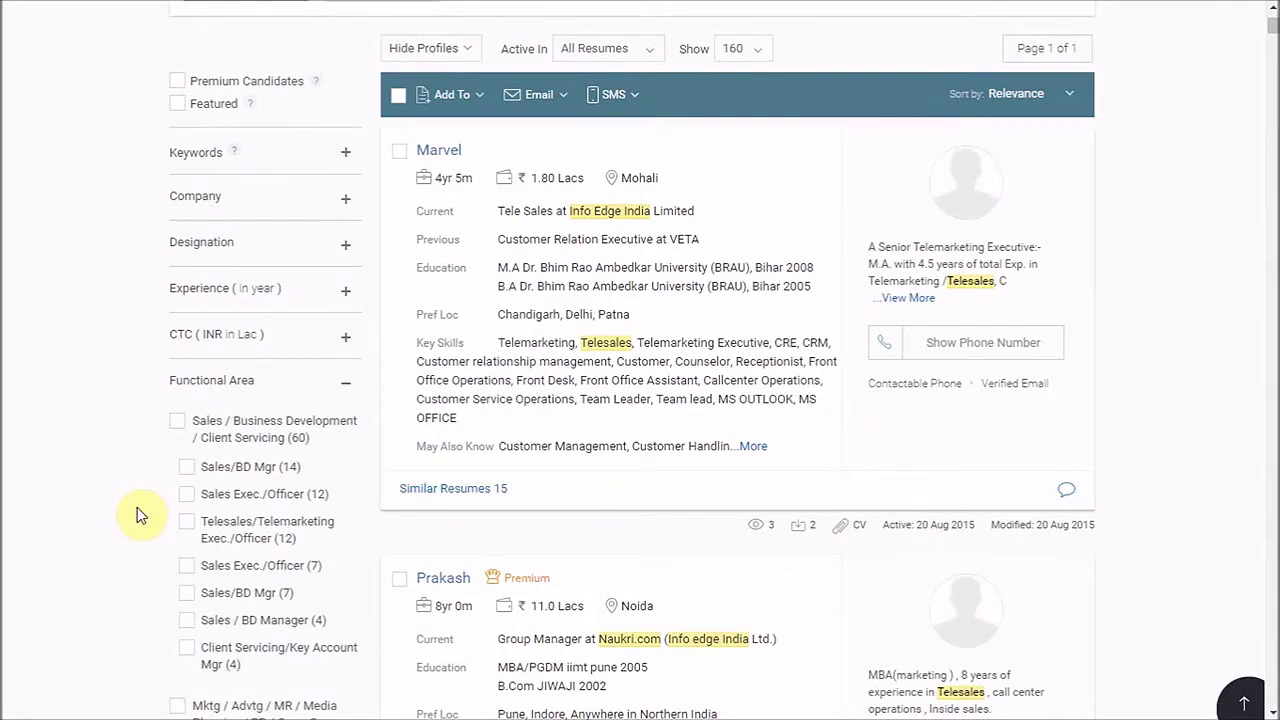
mouse_move(265, 530)
scroll(106, 420, down, 3)
scroll(114, 523, down, 2)
scroll(106, 534, up, 2)
scroll(100, 538, up, 1)
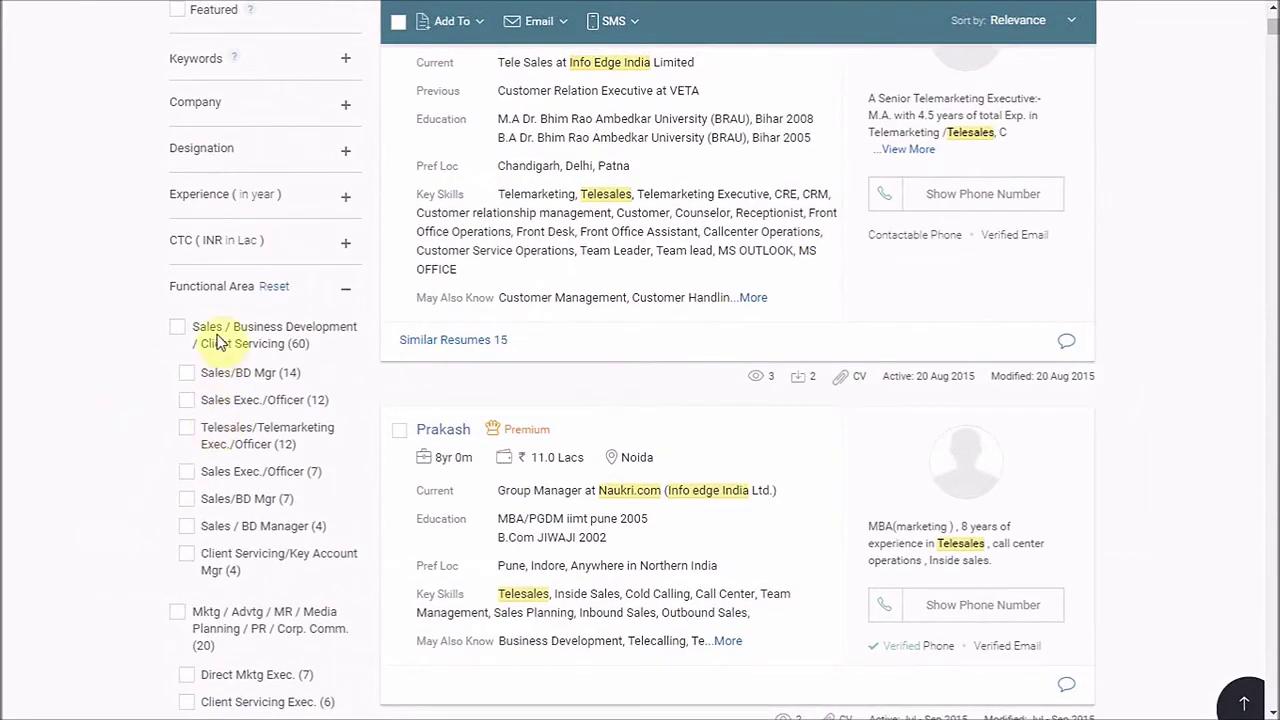
mouse_move(265, 470)
click(177, 327)
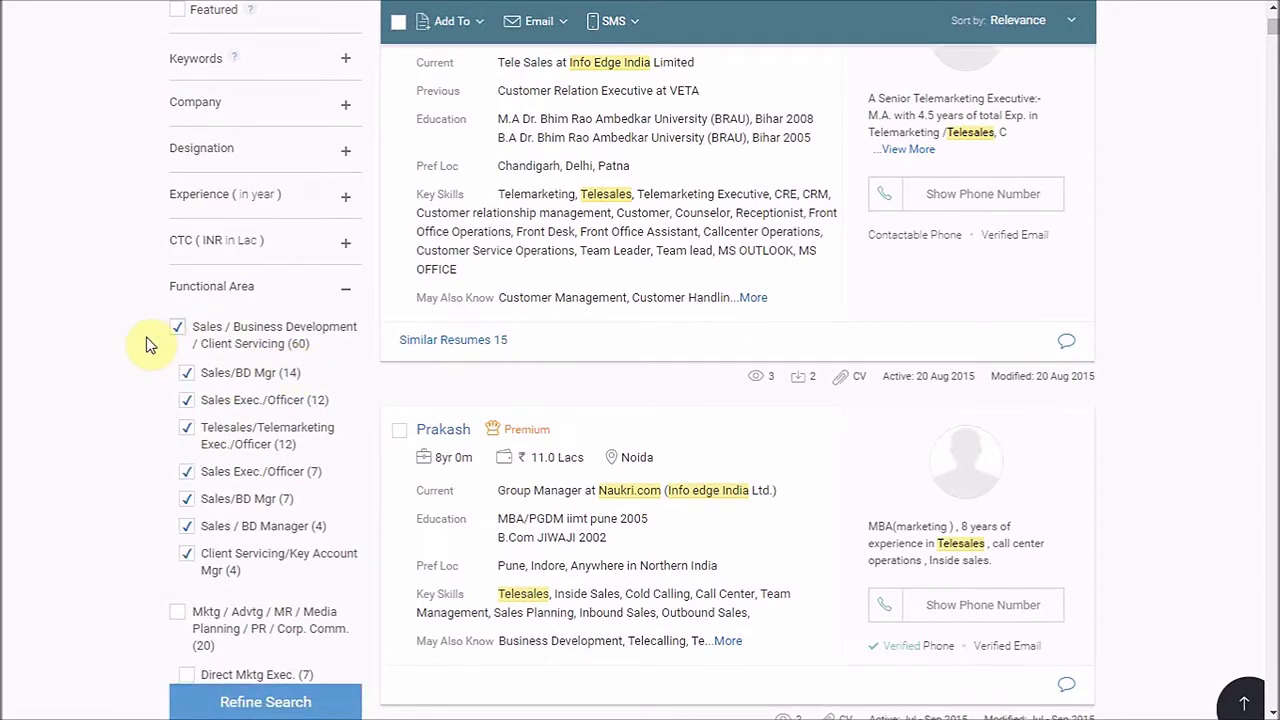
click(147, 345)
click(177, 327)
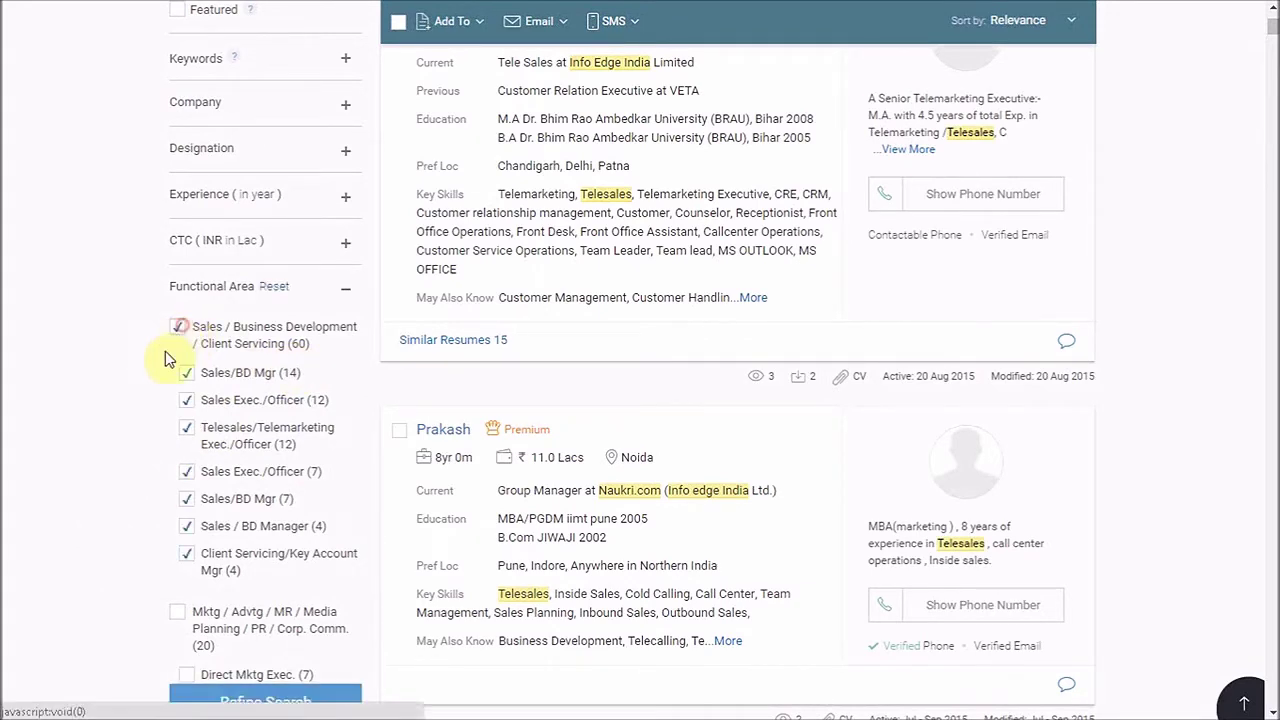
scroll(180, 360, down, 2)
click(210, 714)
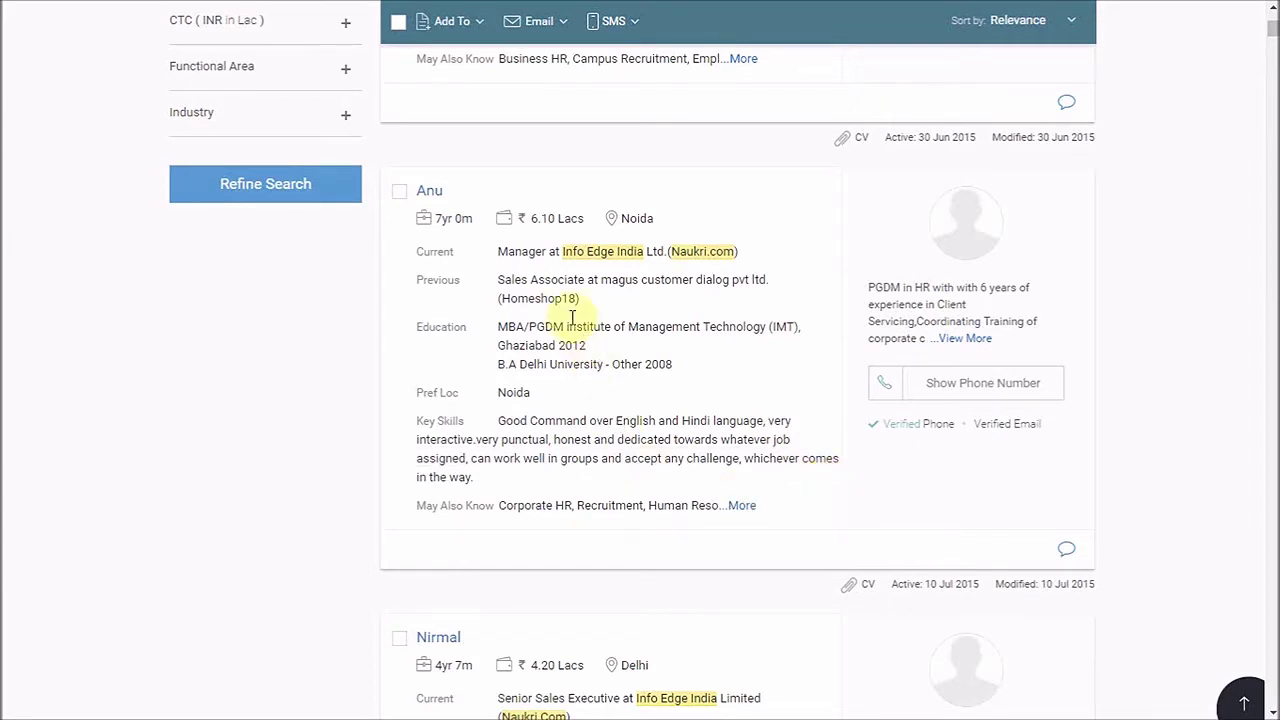
- Refine by designation 'manager' and check the 49-profile summary at the top
scroll(1270, 452, up, 10)
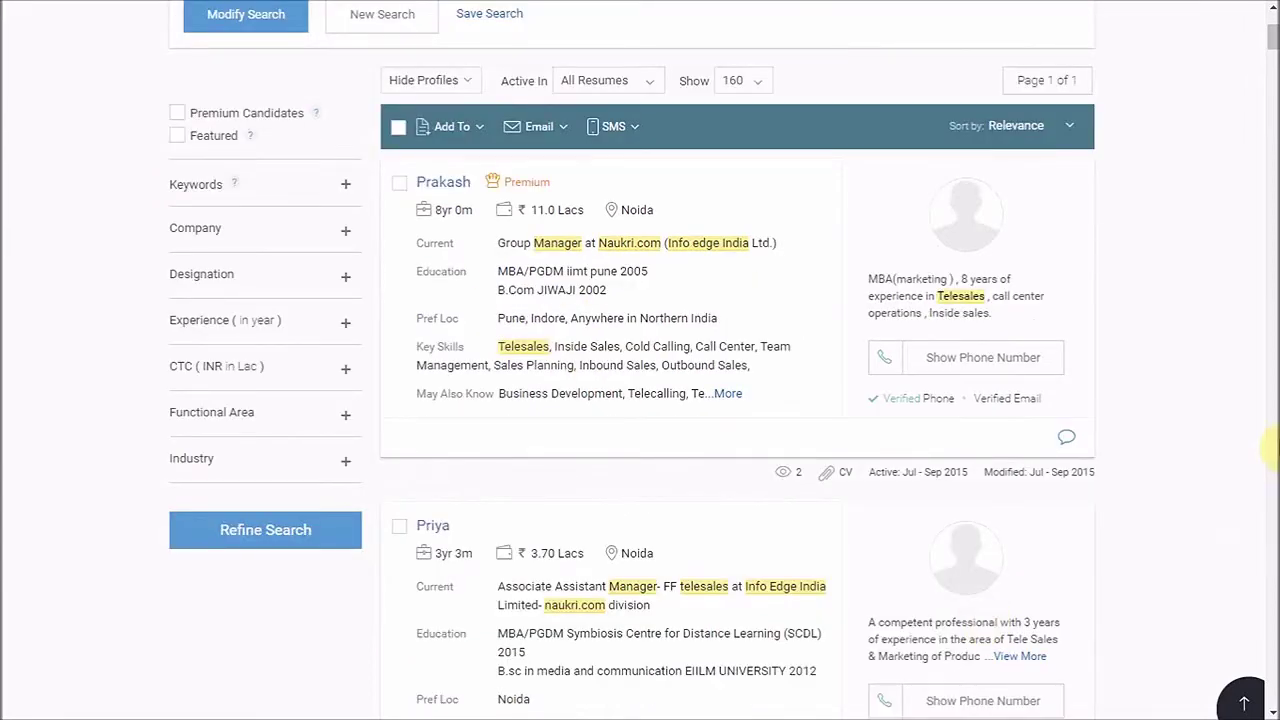
scroll(1268, 450, up, 3)
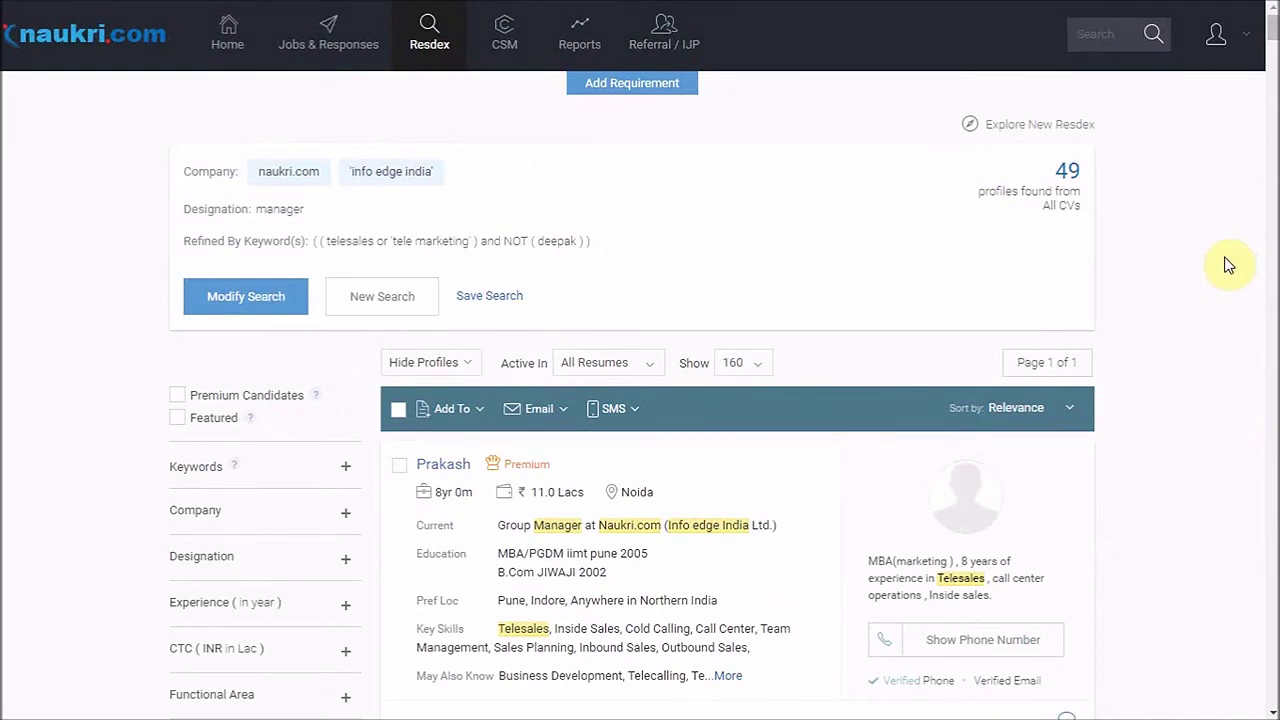
scroll(1229, 265, down, 3)
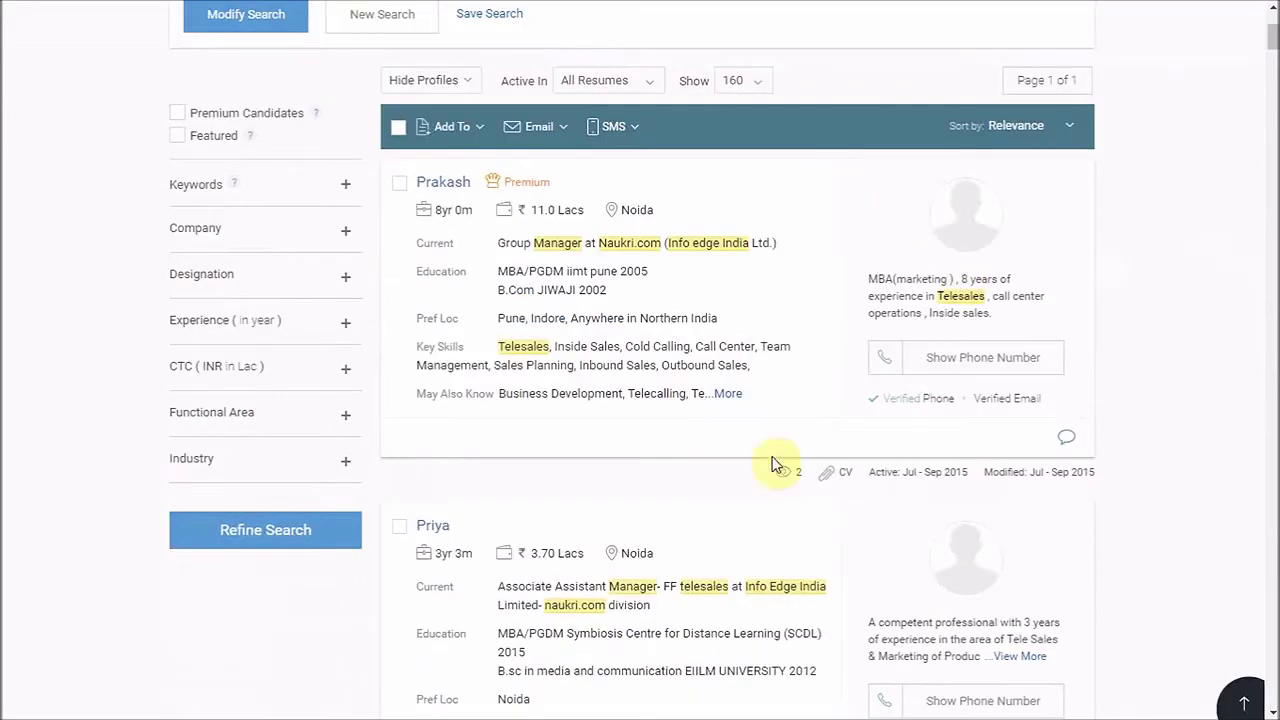
click(1220, 413)
click(553, 130)
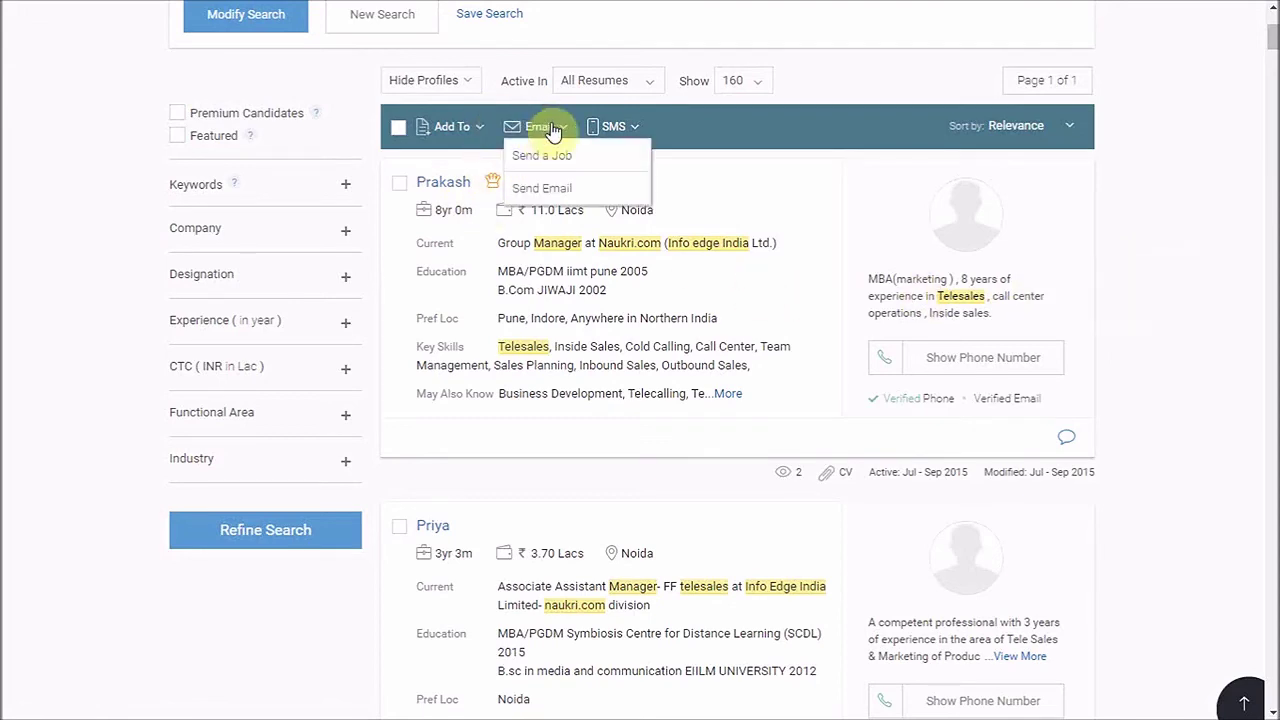
- Check the Add To dropdown options for the listed candidates
click(450, 138)
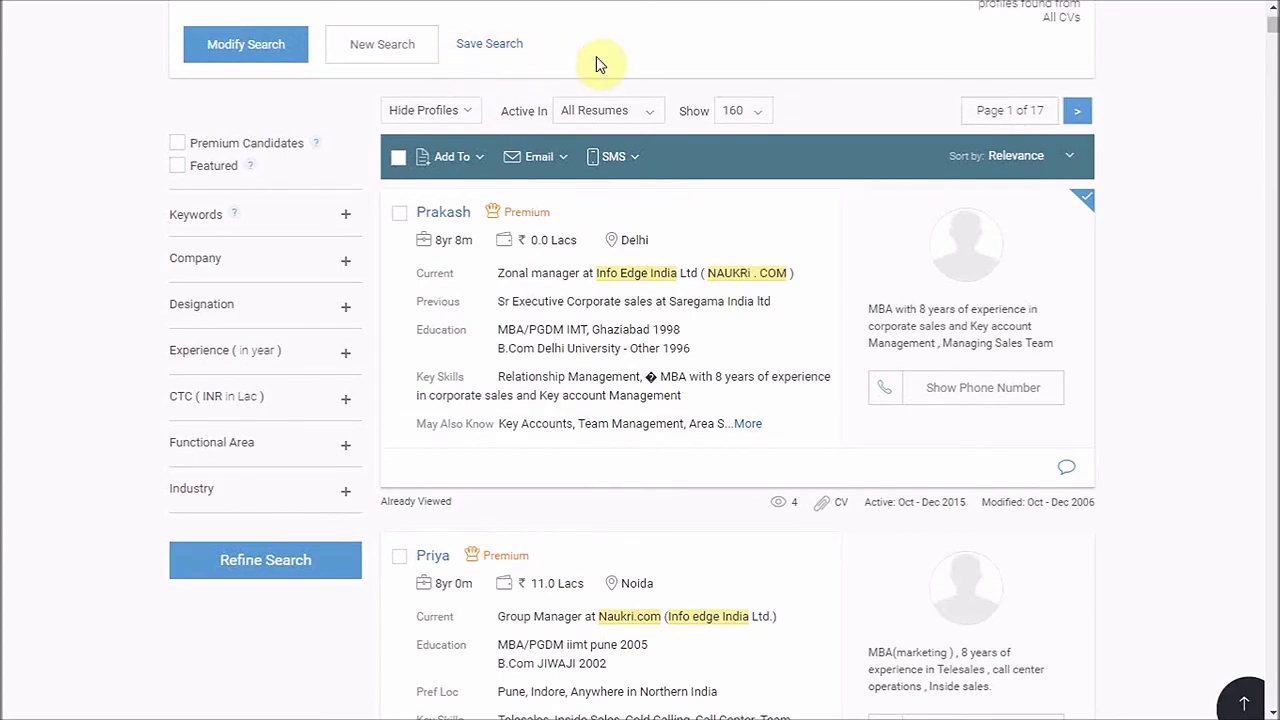
- Go to Saved Searches via the Resdex menu, reaching the recruiter home page
scroll(596, 57, up, 2)
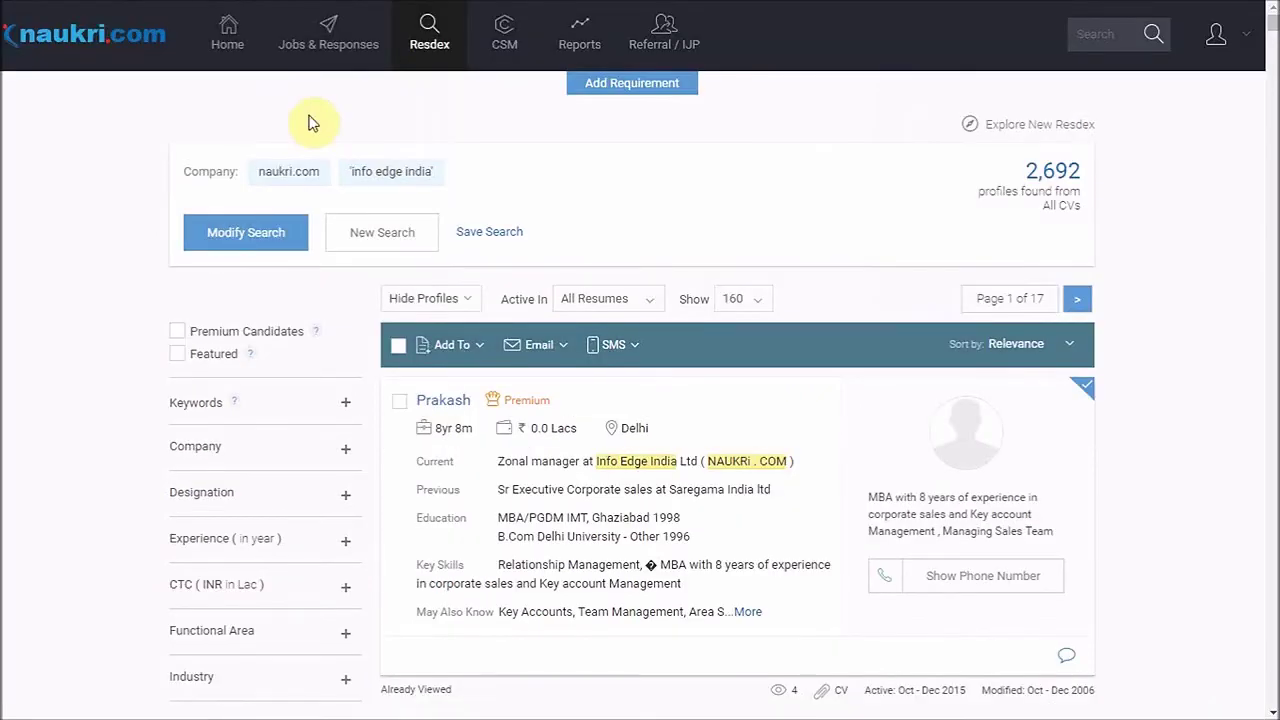
mouse_move(429, 34)
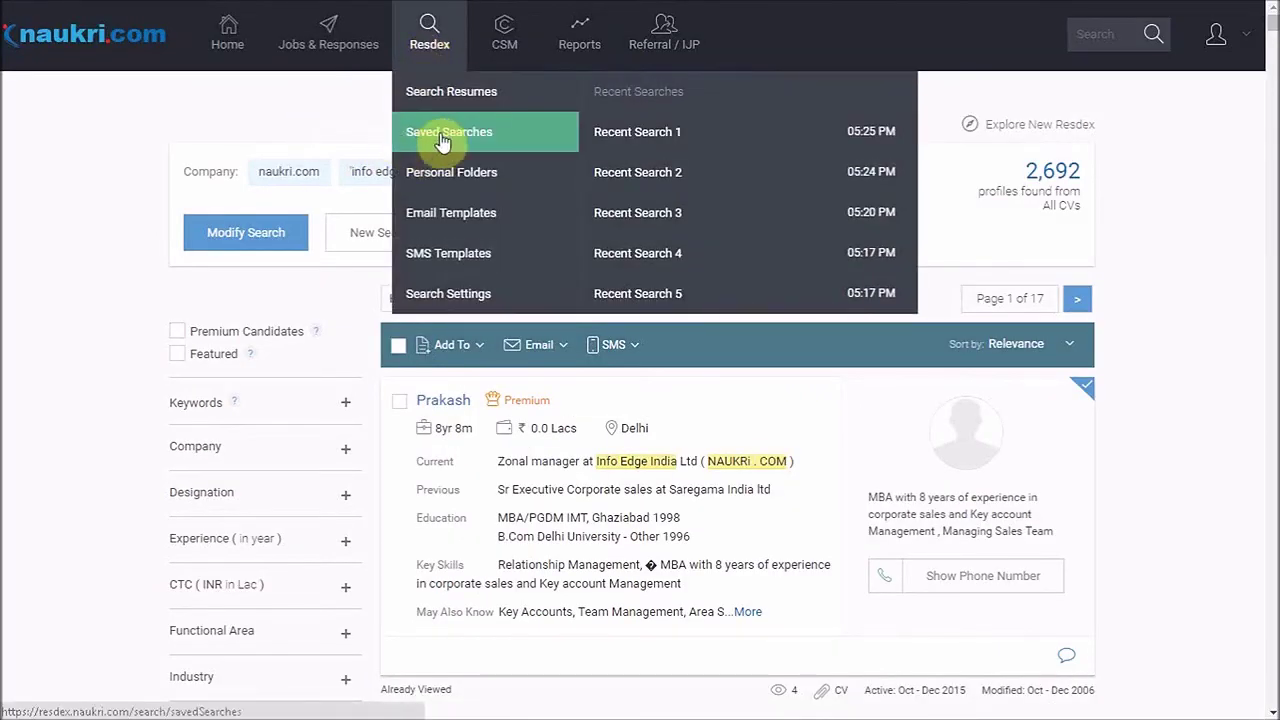
click(240, 45)
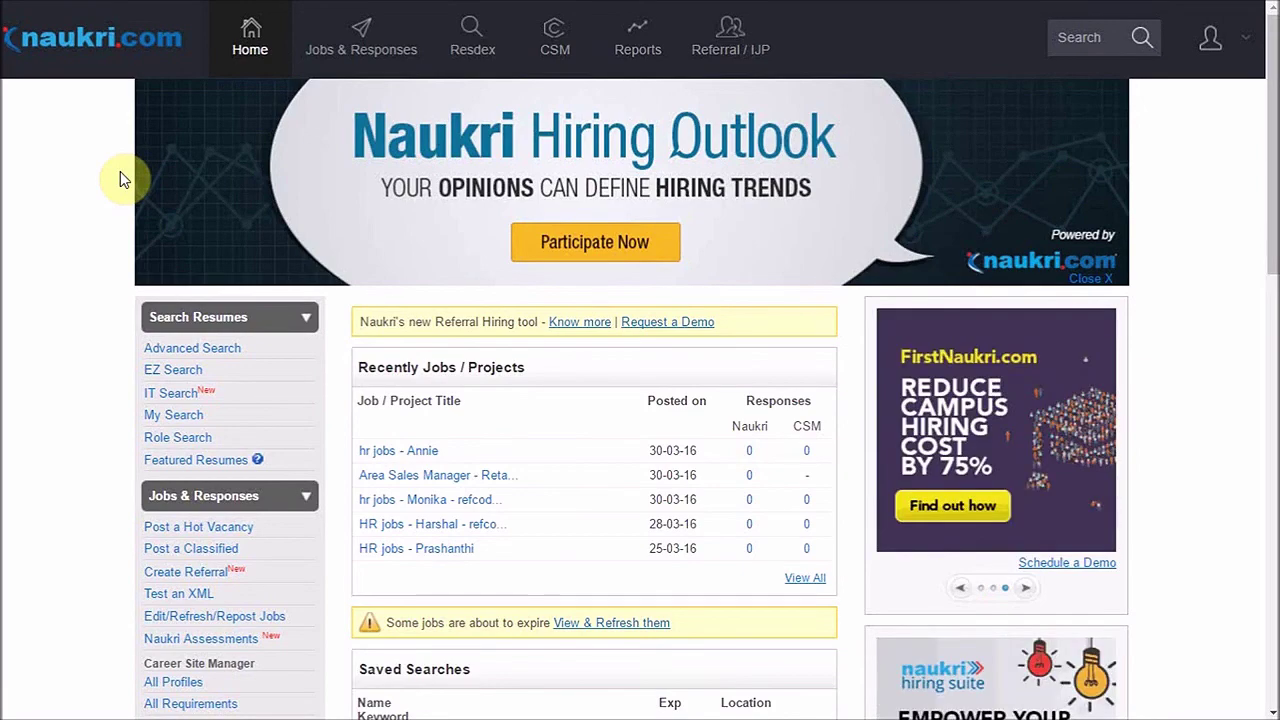
- Scroll past Account Utilization and highlight the landline, toll-free and email helpline lines
scroll(120, 178, down, 1)
scroll(120, 178, down, 2)
scroll(120, 178, down, 1)
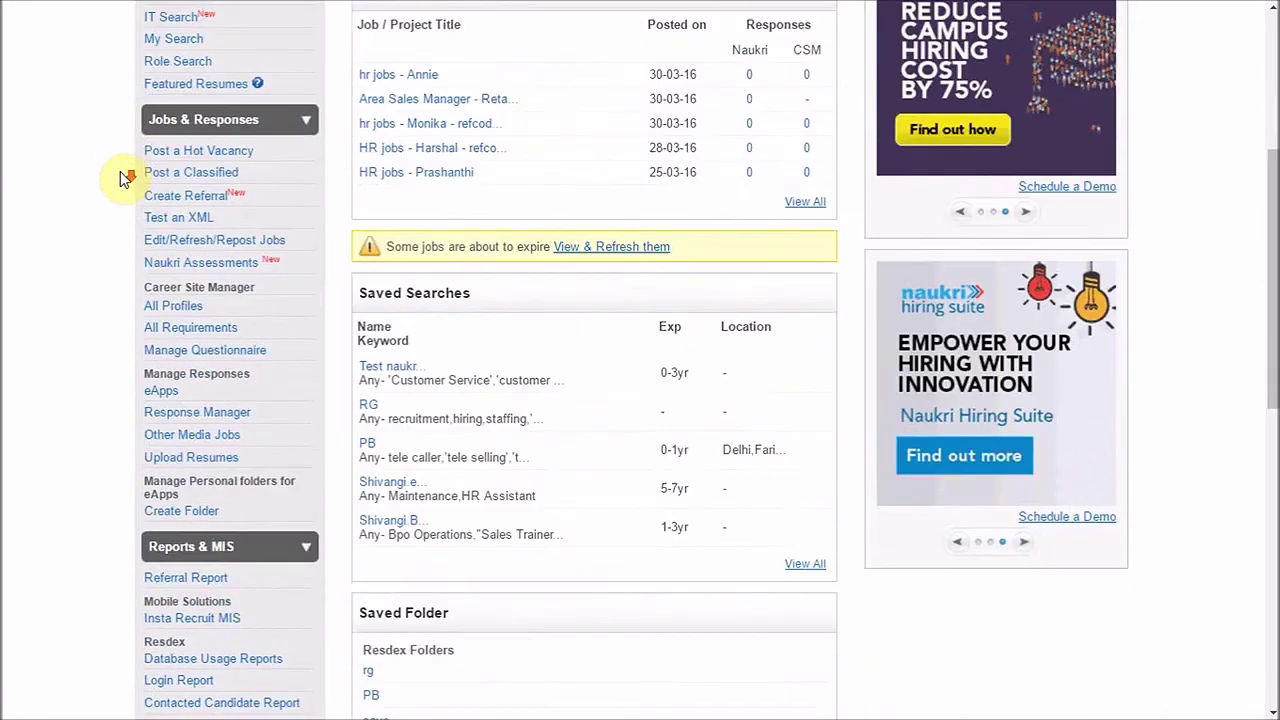
scroll(70, 192, down, 1)
scroll(70, 192, down, 2)
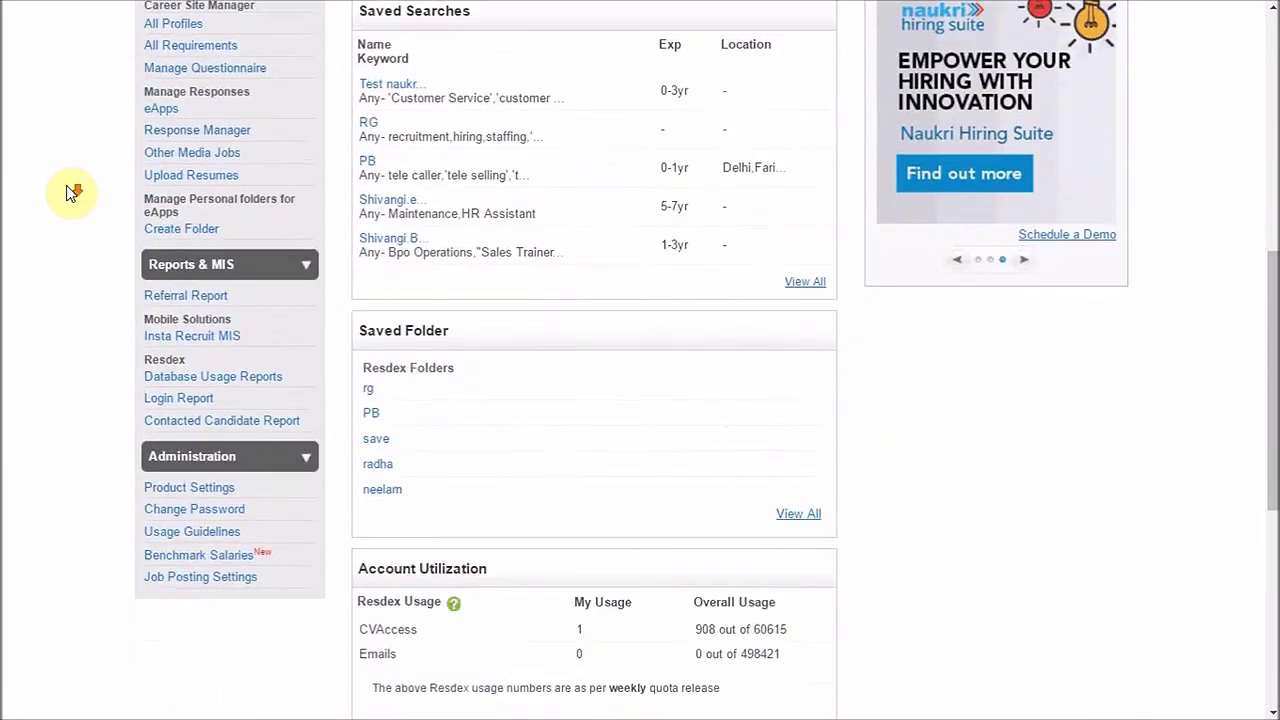
scroll(70, 192, down, 1)
scroll(70, 192, down, 2)
scroll(70, 192, down, 2)
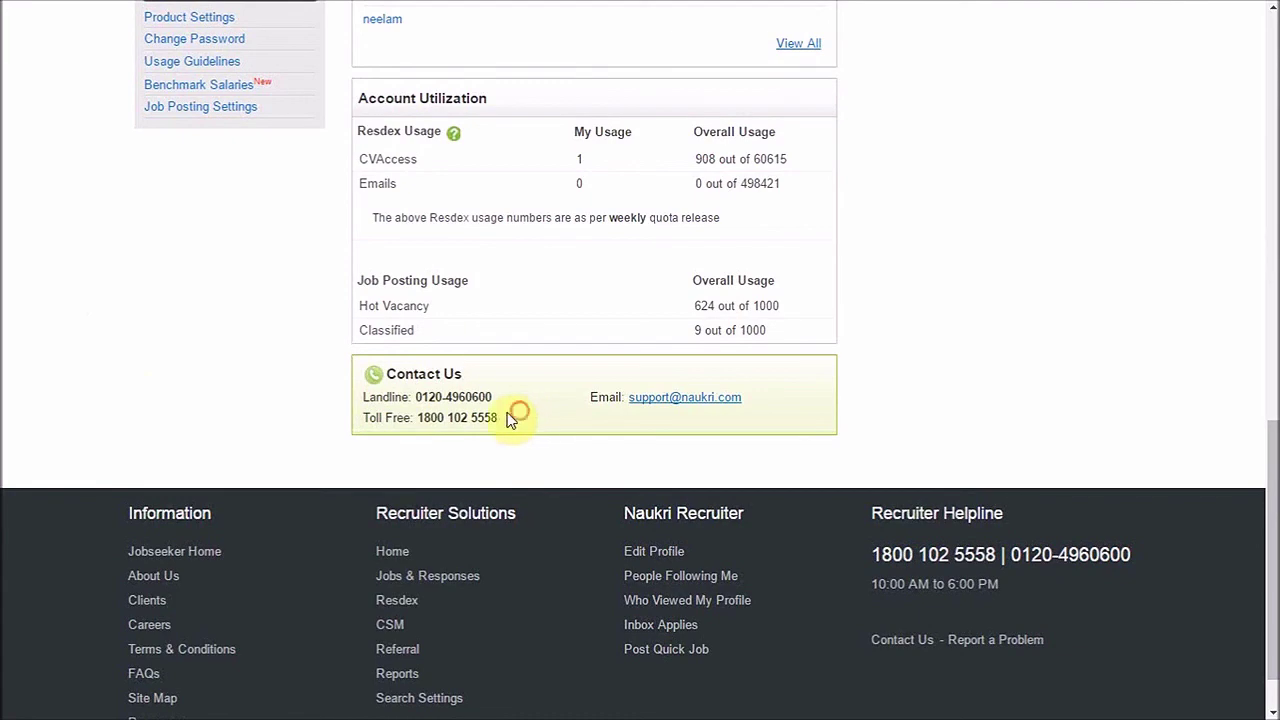
drag(507, 418, 593, 423)
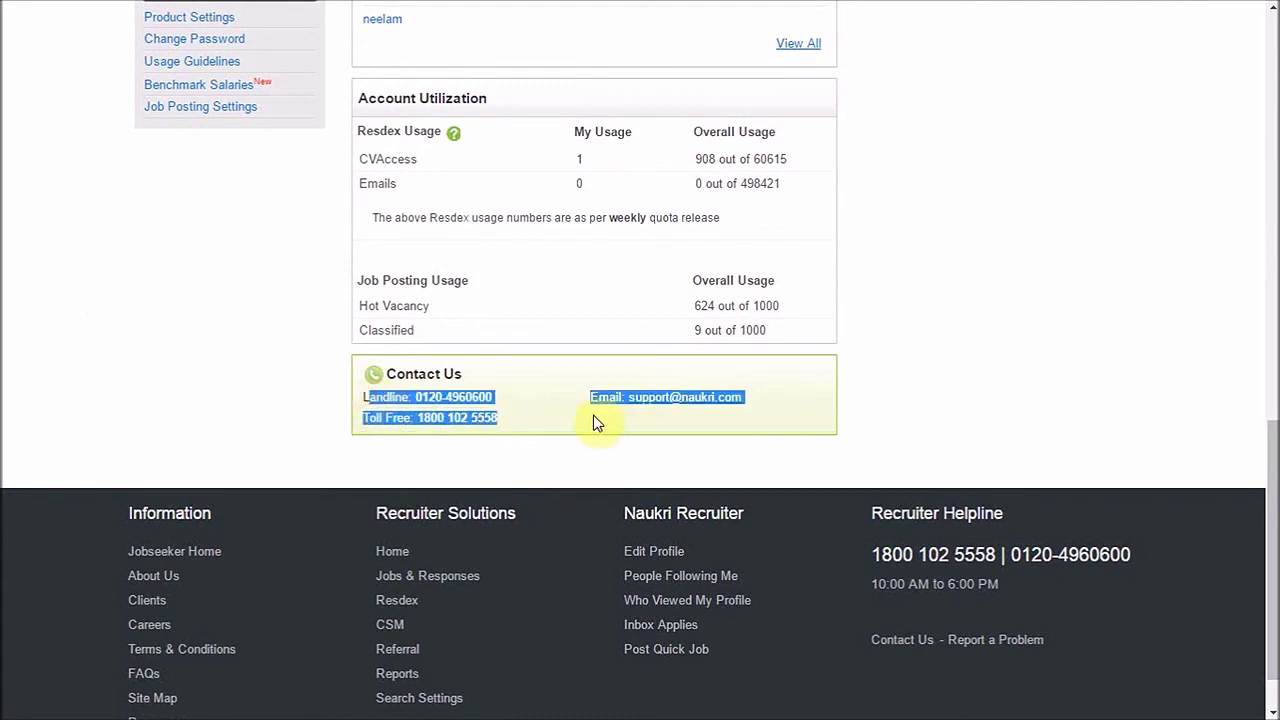